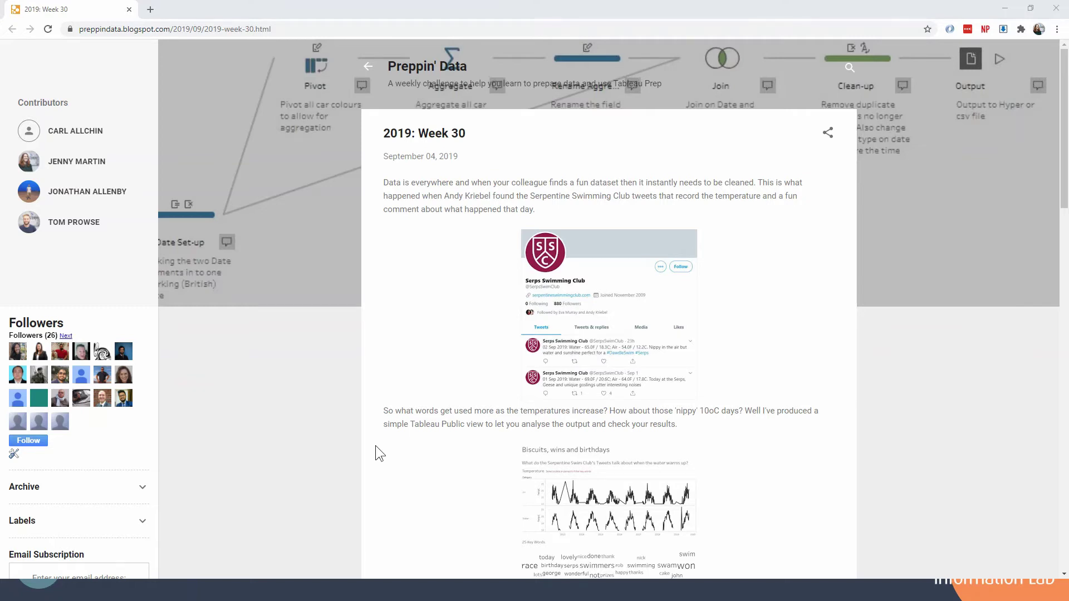
# Step: Add the tweets table as a flow input, keeping only the Tweet Id and Text fields
pyautogui.hotkey('alt', 'Tab')
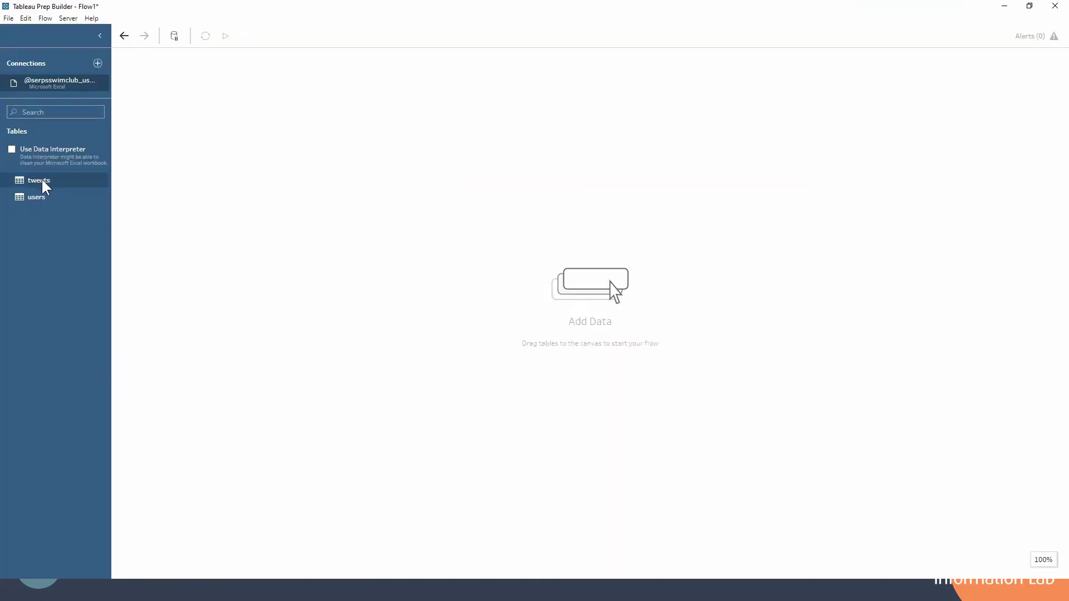
pyautogui.moveTo(40, 181); pyautogui.dragTo(161, 134)
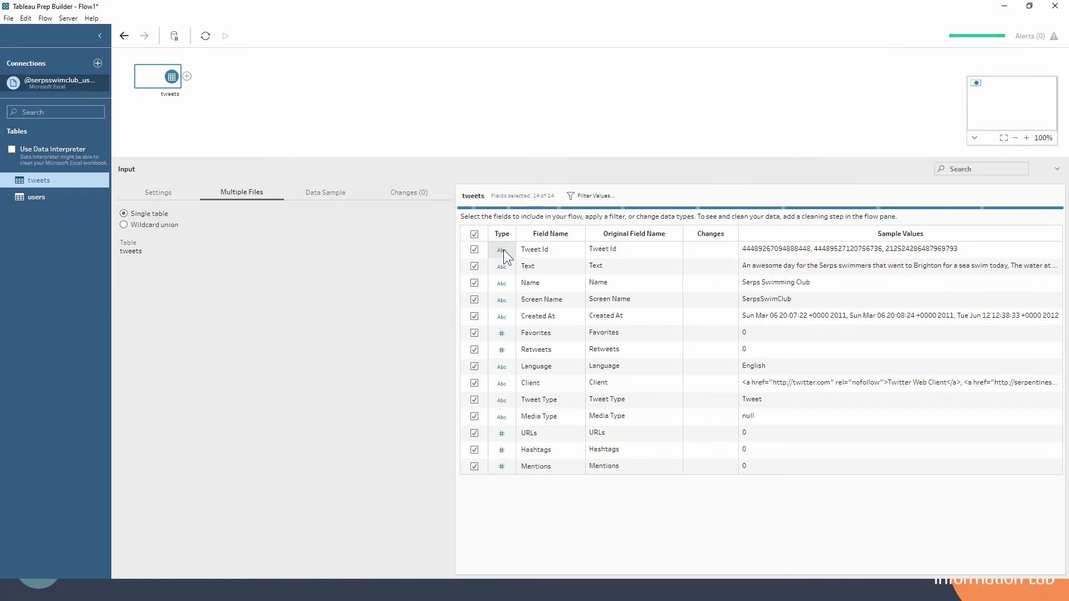
pyautogui.click(473, 250)
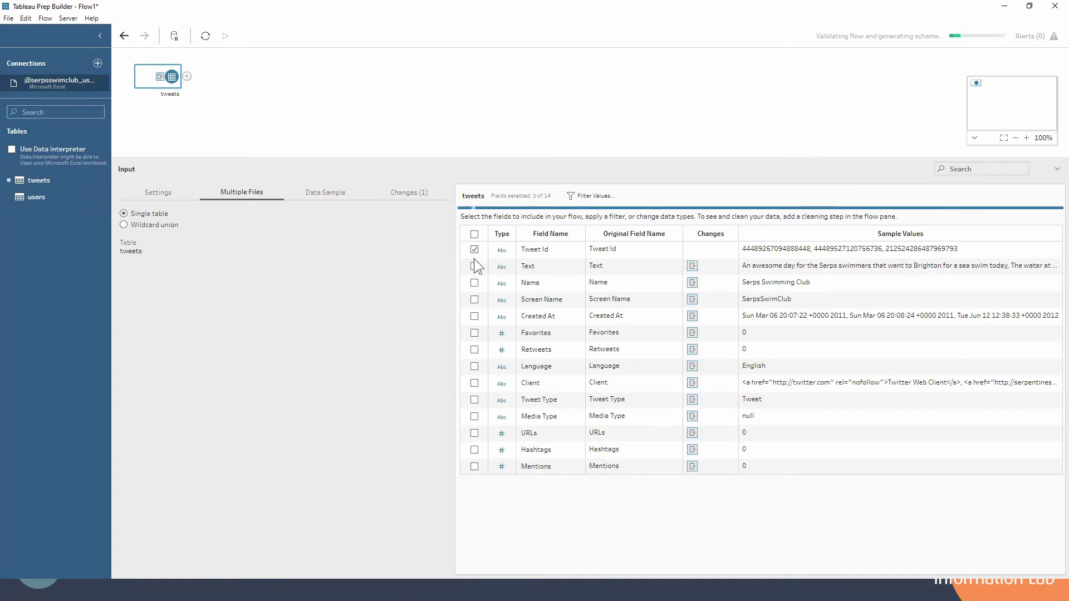
pyautogui.click(473, 266)
# Step: Add a Clean step after tweets and widen its Text column to show full tweets
pyautogui.click(186, 76)
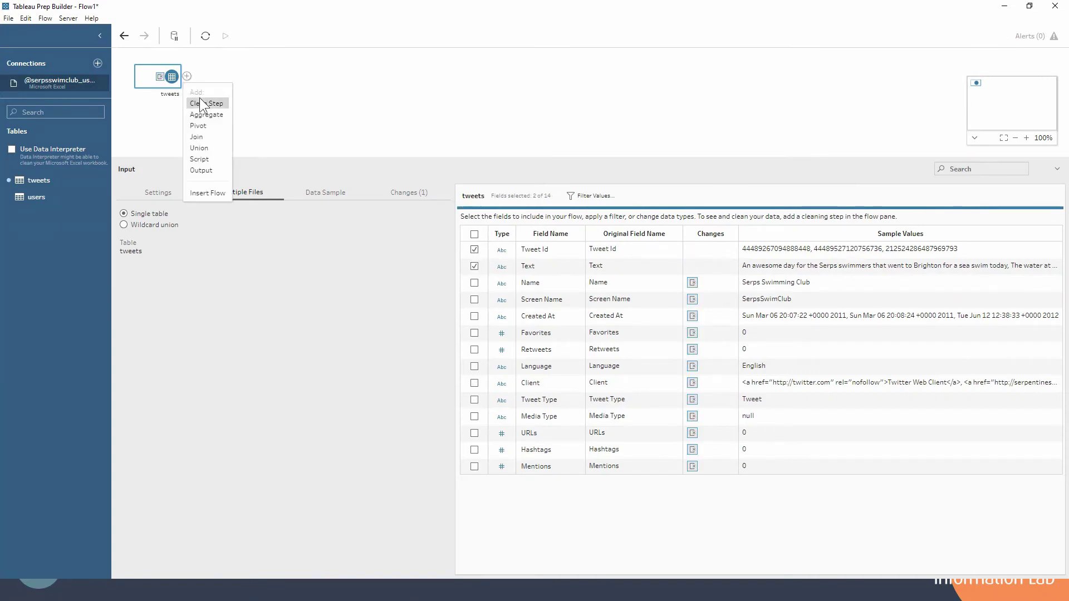
pyautogui.click(205, 102)
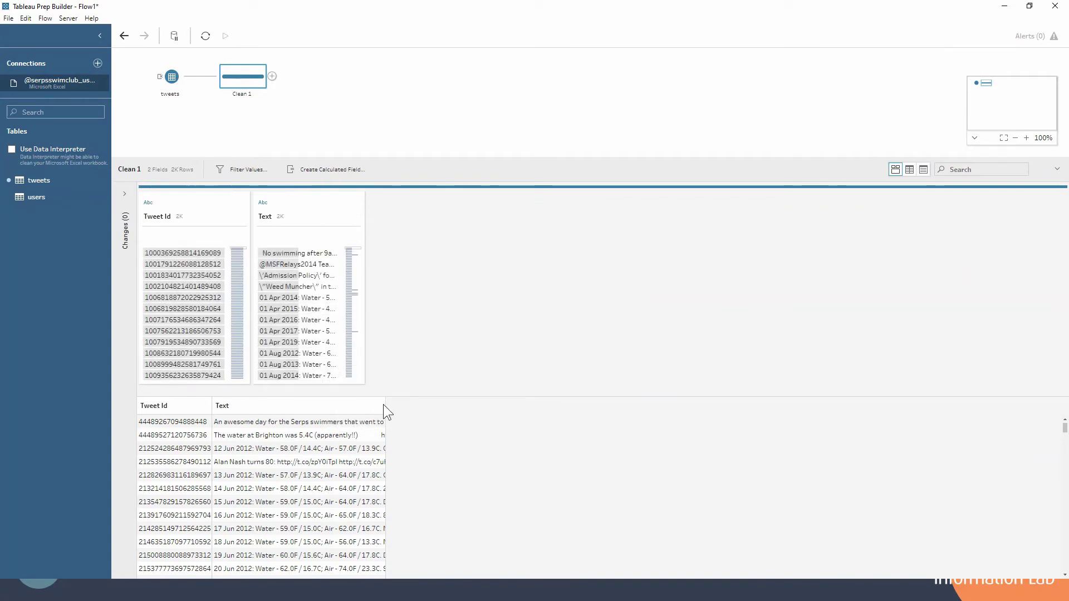
pyautogui.moveTo(385, 405); pyautogui.dragTo(959, 408)
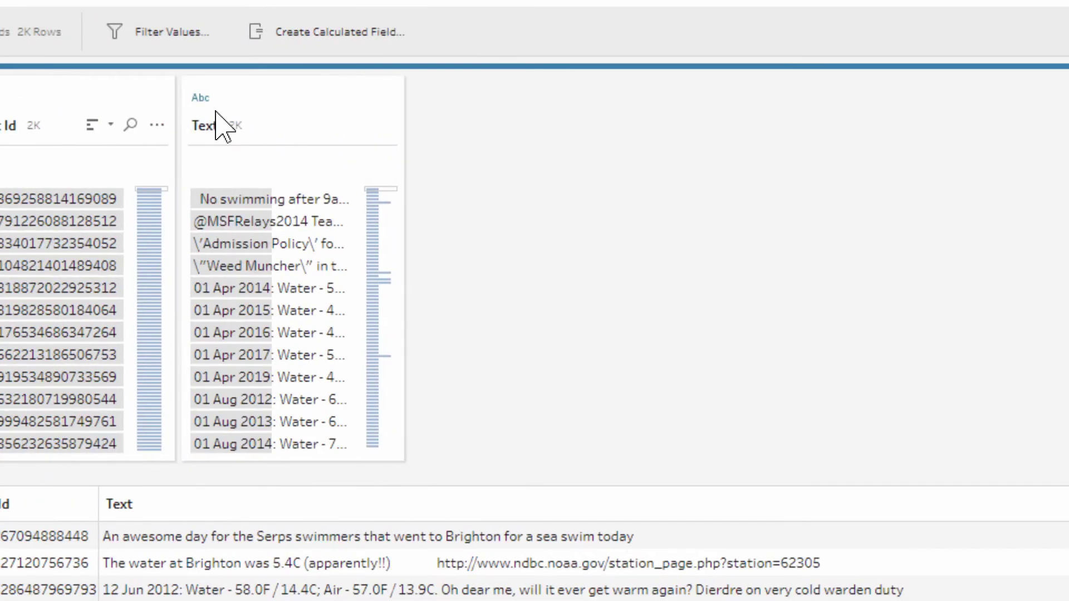
# Step: Convert the Text field values to uppercase with the Clean menu
pyautogui.click(387, 125)
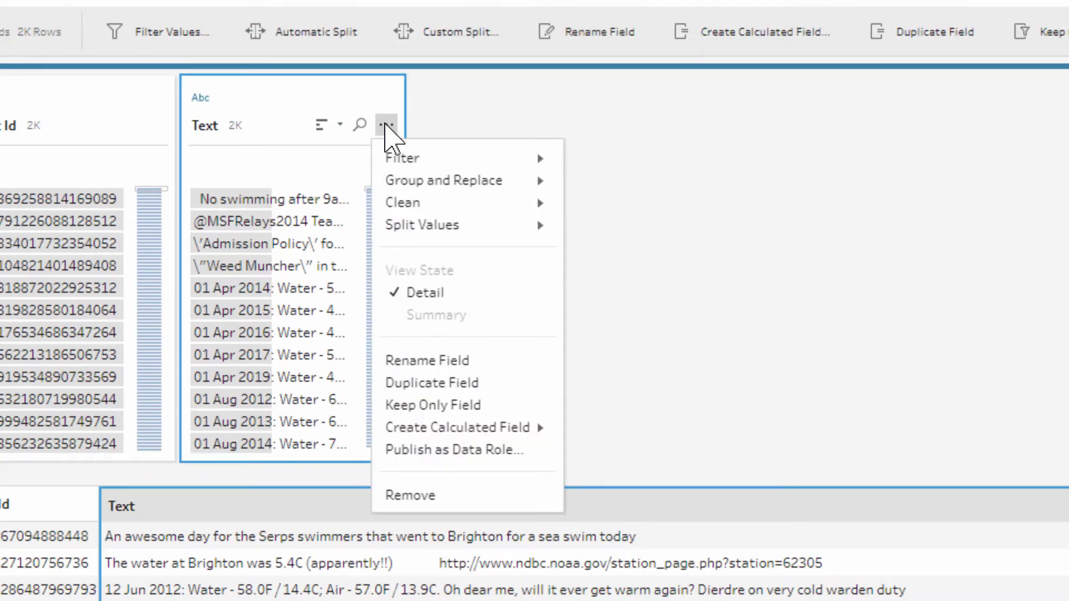
pyautogui.moveTo(411, 206)
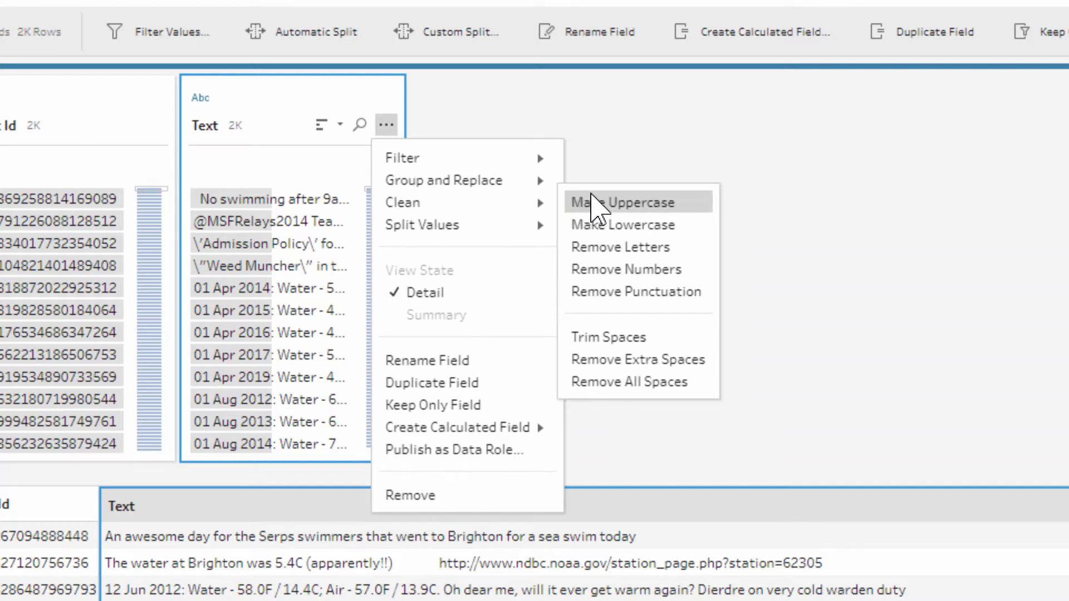
pyautogui.click(590, 203)
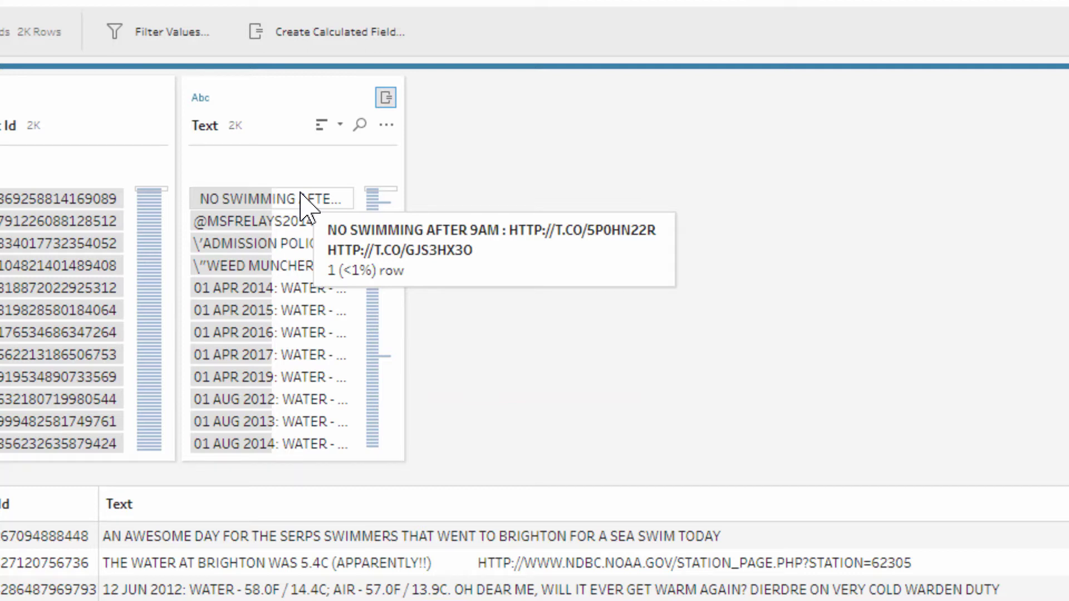
# Step: Switch the Text field values to lowercase instead
pyautogui.click(386, 124)
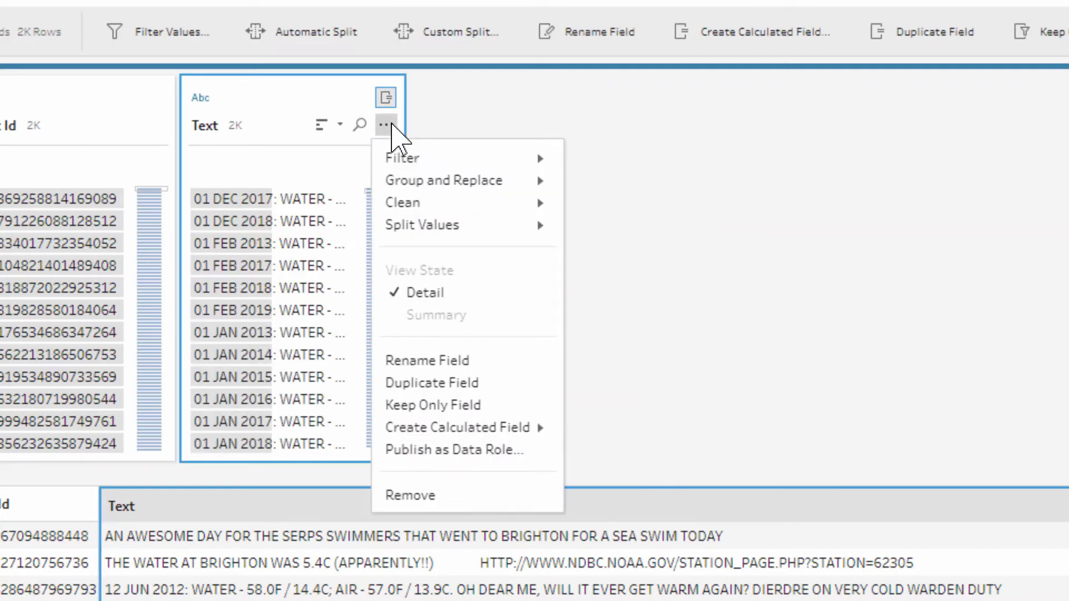
pyautogui.moveTo(495, 204)
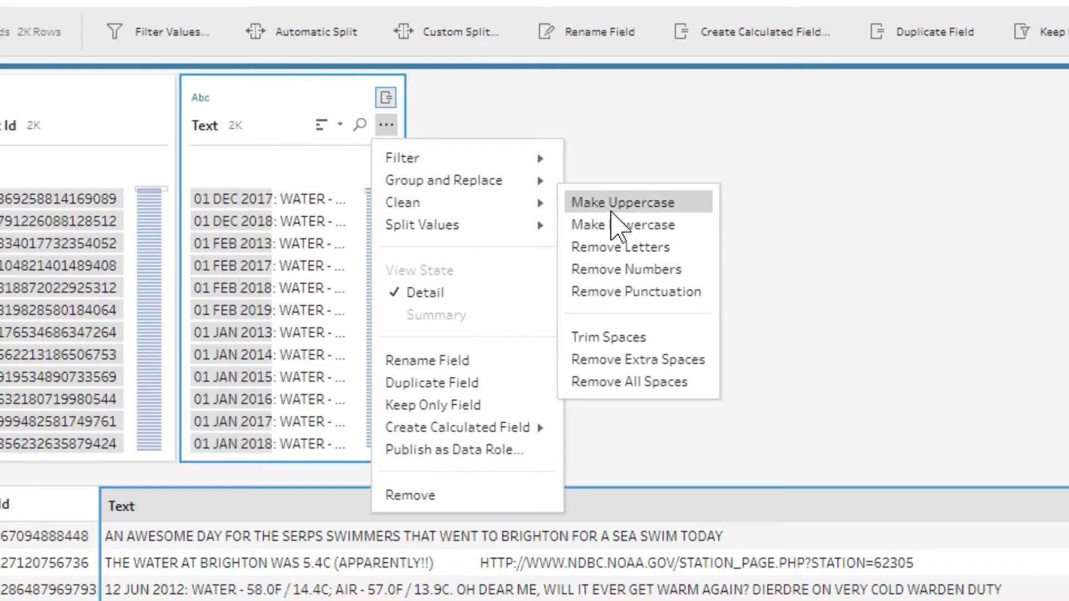
pyautogui.click(622, 225)
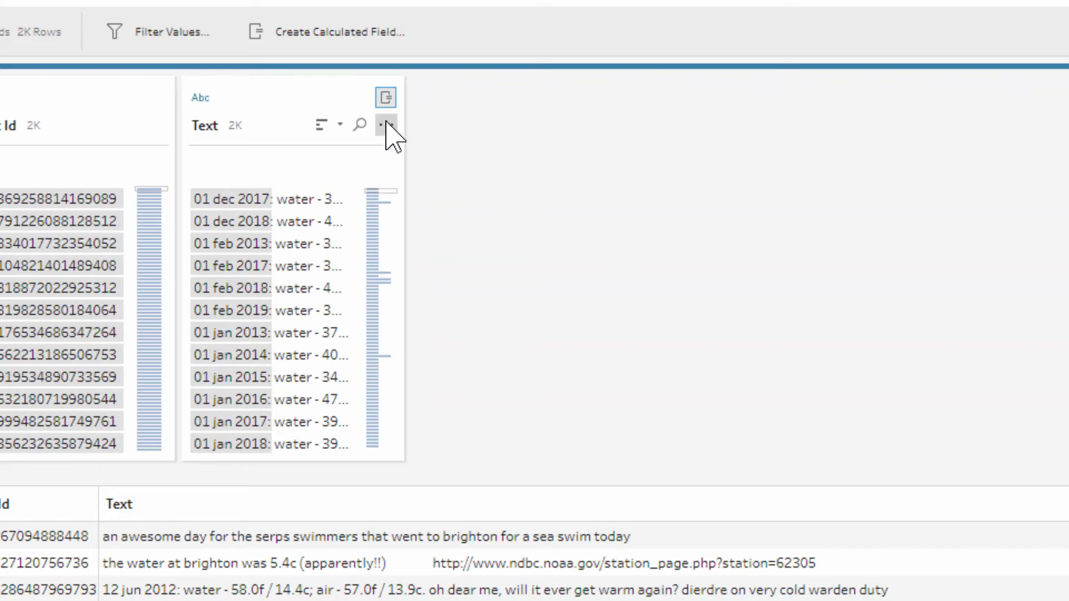
pyautogui.click(386, 125)
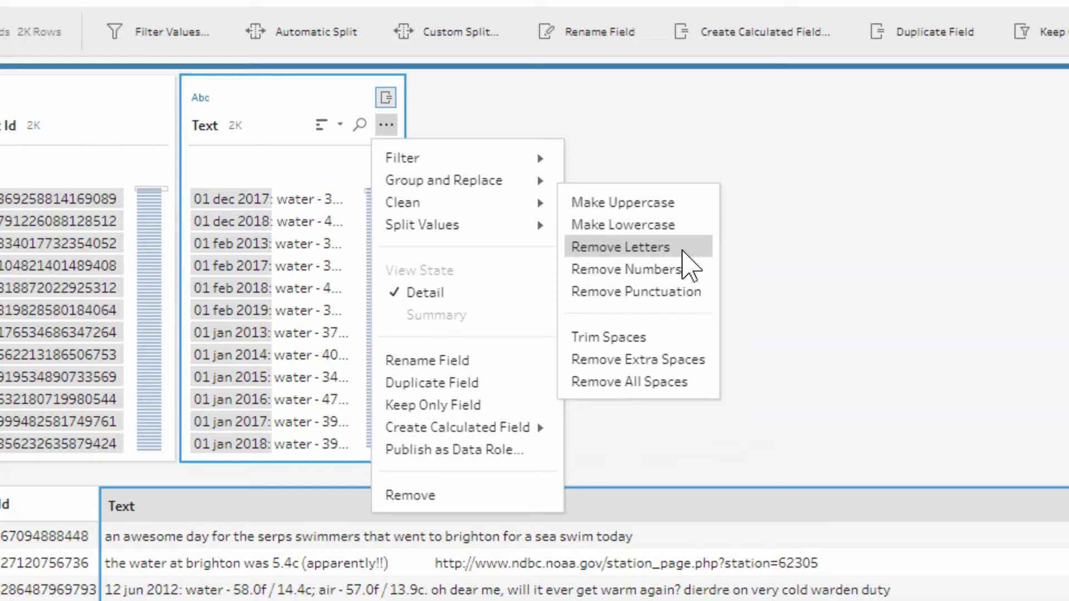
# Step: Apply Remove Letters to Text, leaving values like "2012: -58.0 / 14.4"
pyautogui.click(683, 251)
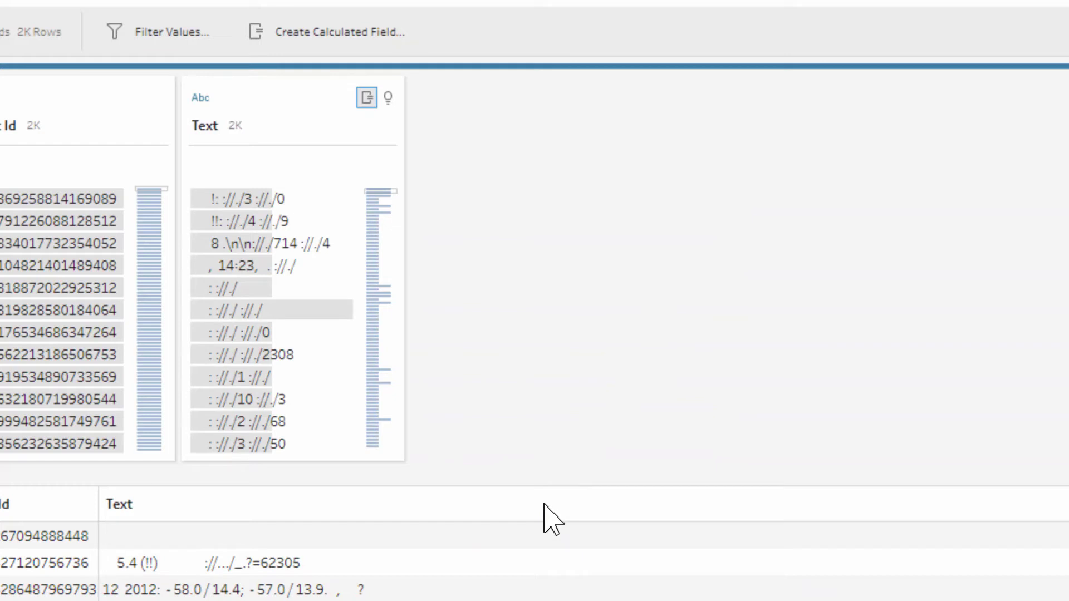
pyautogui.scroll(-2, 548, 518)
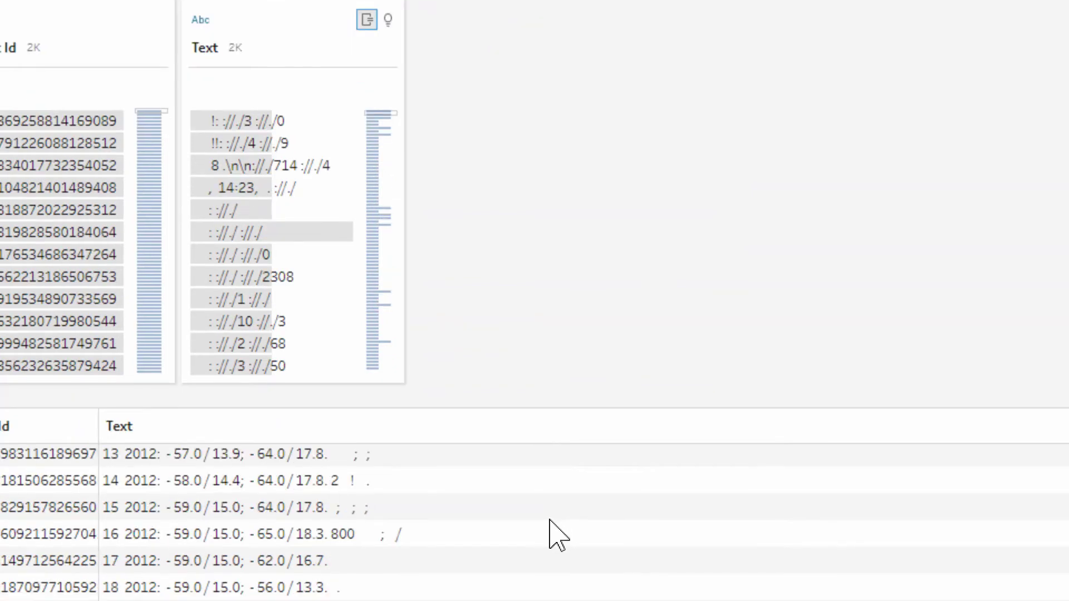
pyautogui.scroll(2, 553, 595)
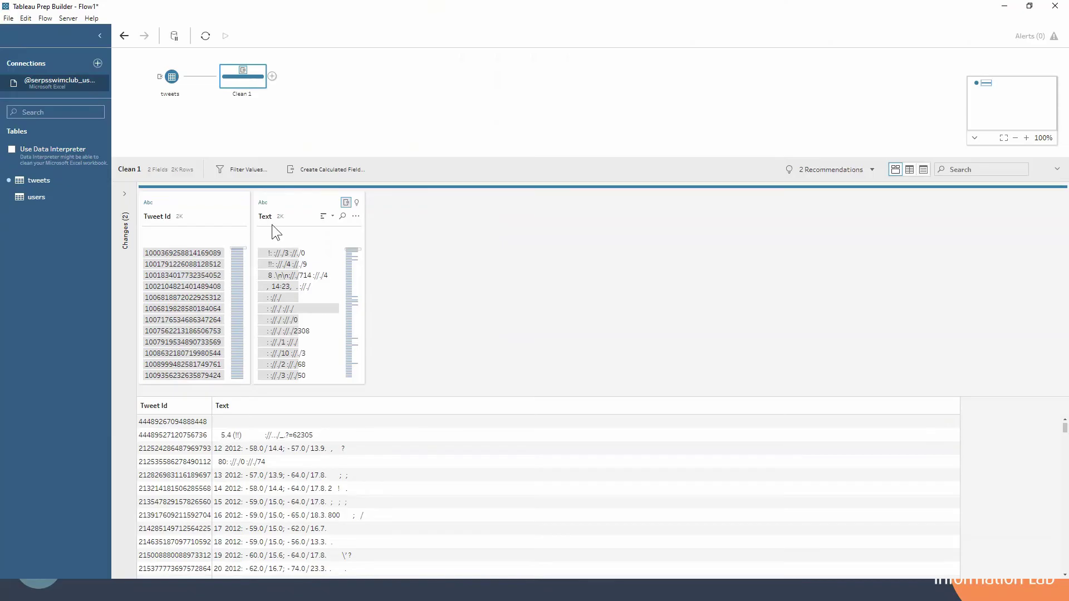
# Step: Open the Remove Letters change from the Changes pane to view its REGEXP_REPLACE calculation
pyautogui.click(124, 194)
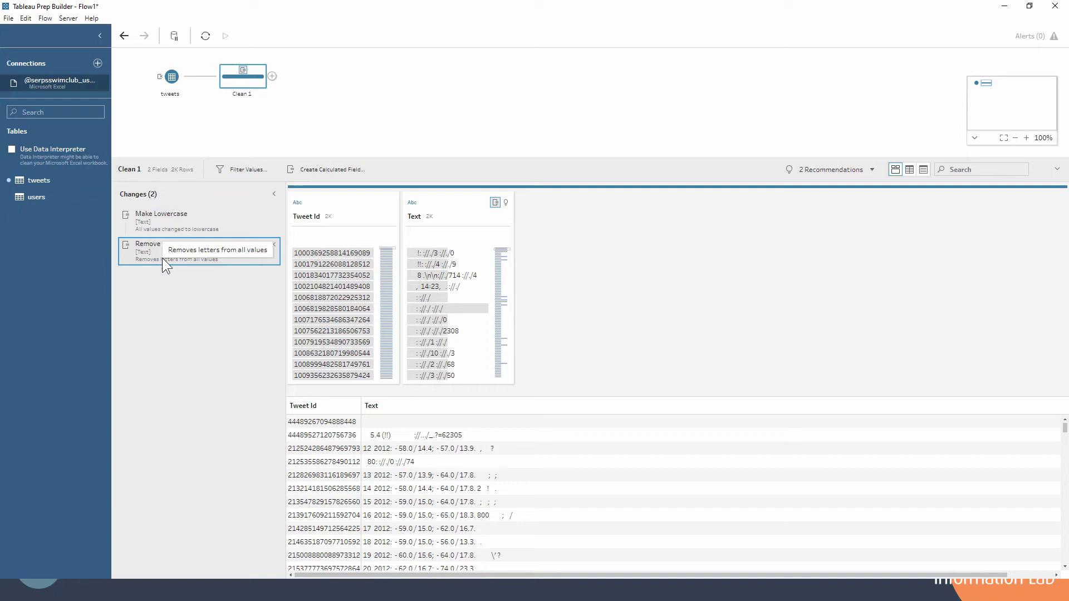
pyautogui.doubleClick(162, 258)
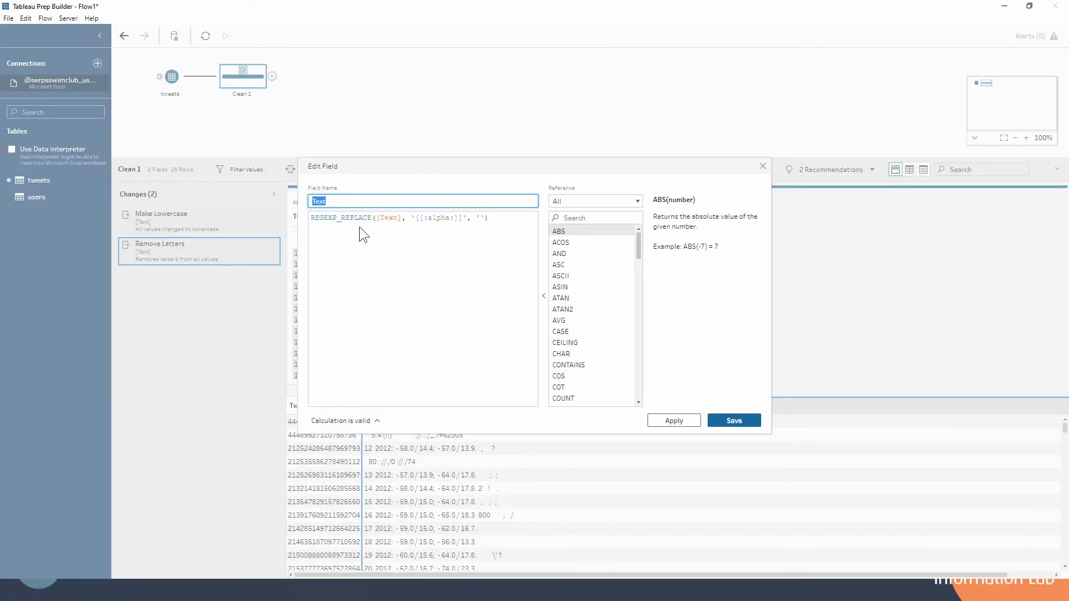
# Step: Select the REGEXP_REPLACE([Text], '[[:alpha:]]', '') formula, then close the Edit Field dialog unchanged
pyautogui.click(318, 220)
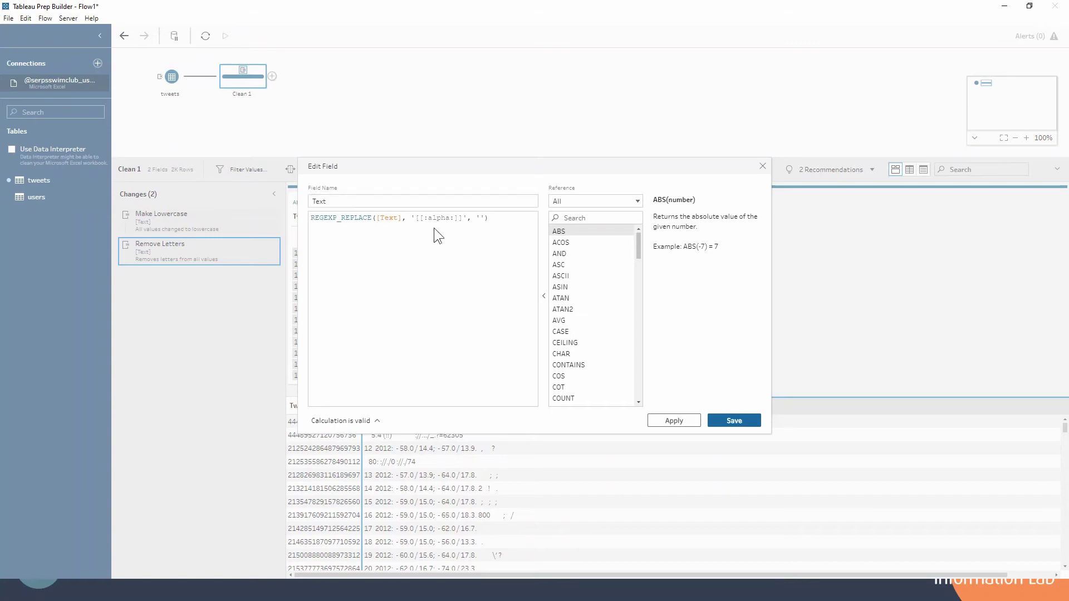
pyautogui.moveTo(490, 218); pyautogui.dragTo(305, 217)
pyautogui.hotkey('ctrl', 'c')
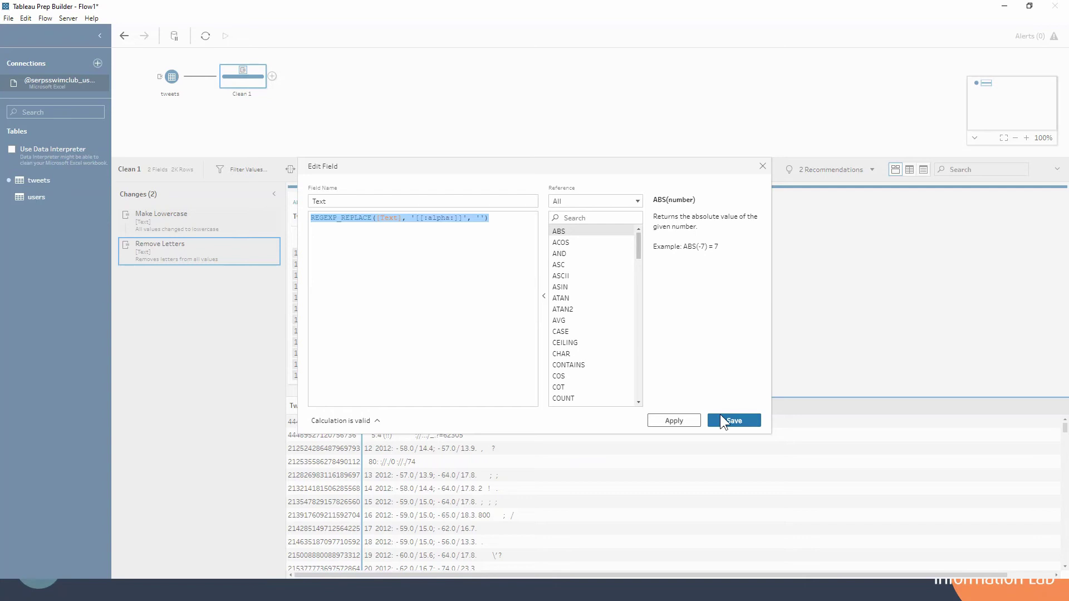
pyautogui.click(762, 166)
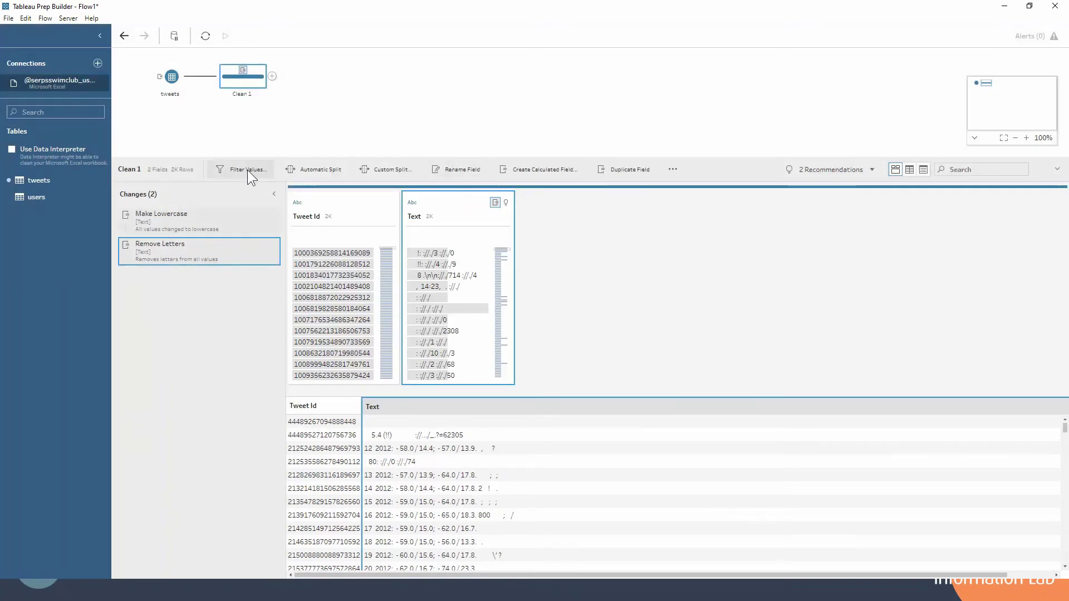
# Step: Create and save calculated field Calculation1 as REGEXP_MATCH([Text], '[[:alpha:]]')
pyautogui.click(532, 170)
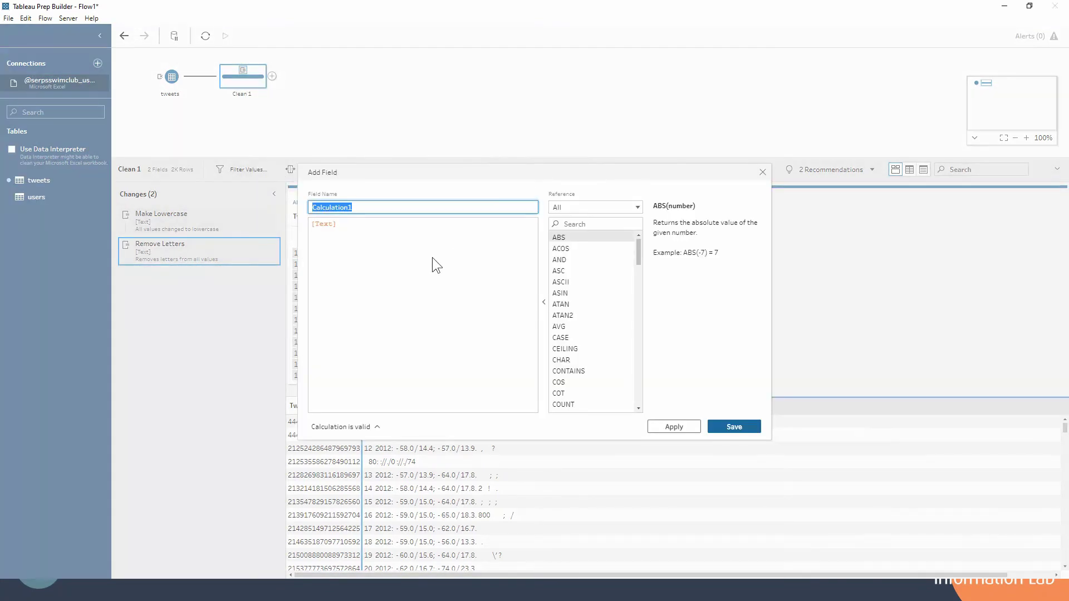
pyautogui.doubleClick(323, 222)
pyautogui.hotkey('ctrl', 'v')
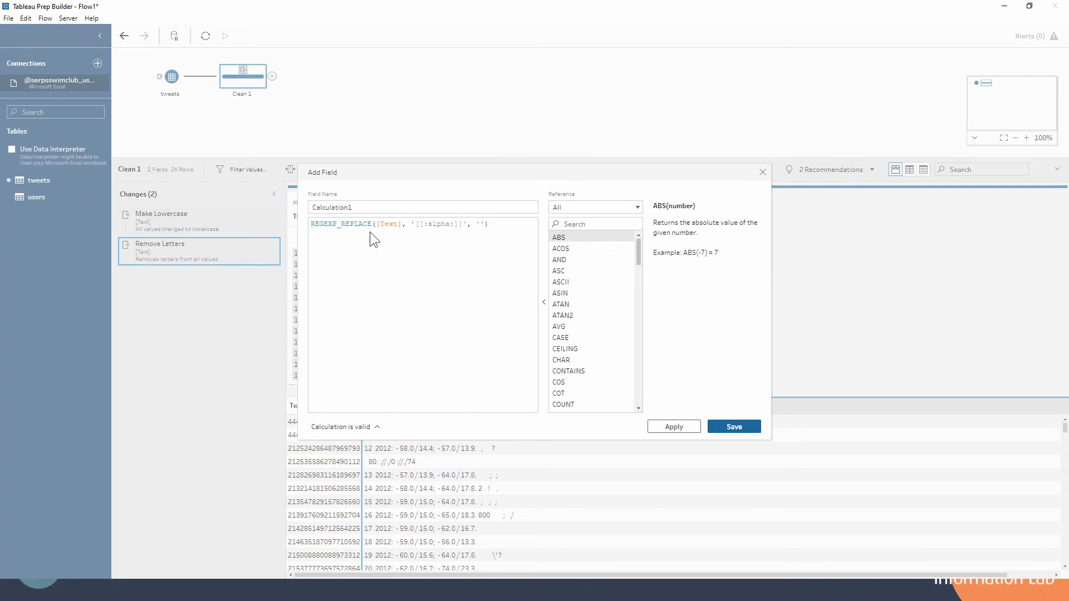
pyautogui.moveTo(371, 223); pyautogui.dragTo(342, 221)
pyautogui.write('match')
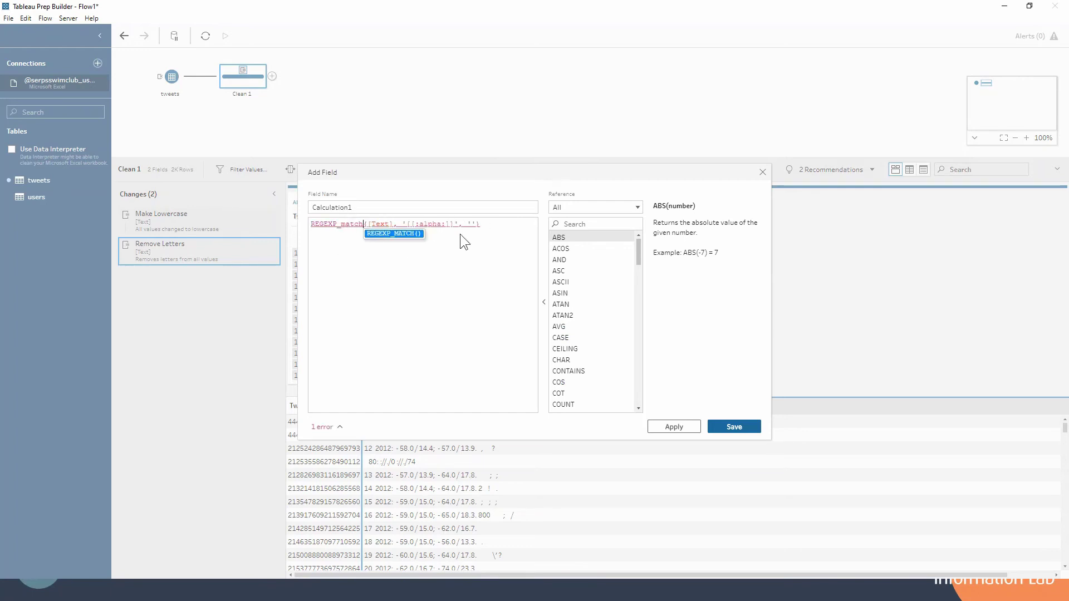
pyautogui.moveTo(458, 226); pyautogui.dragTo(476, 225)
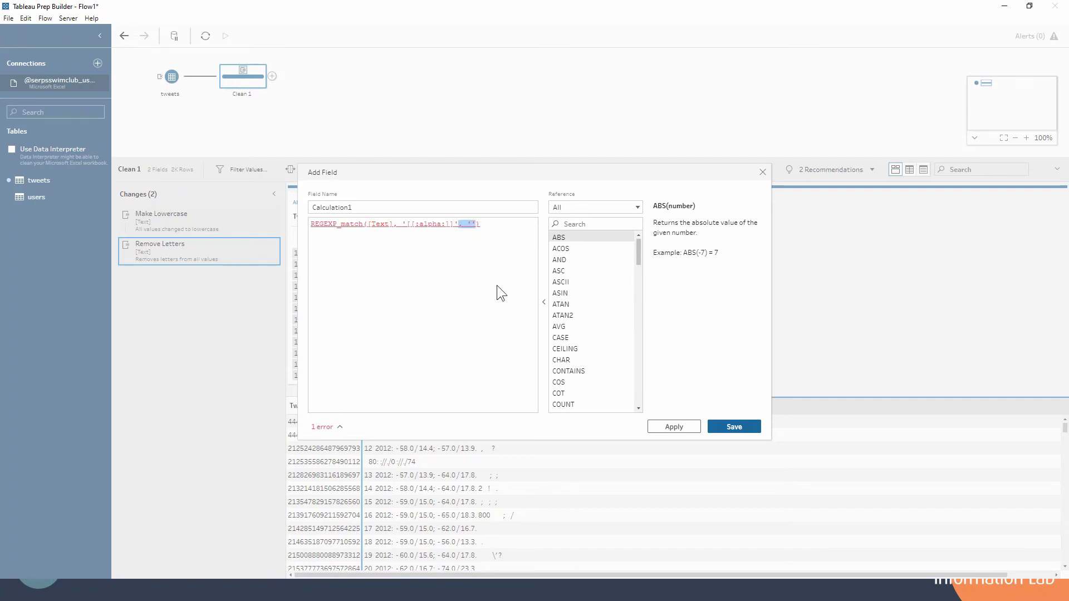
pyautogui.press('BackSpace')
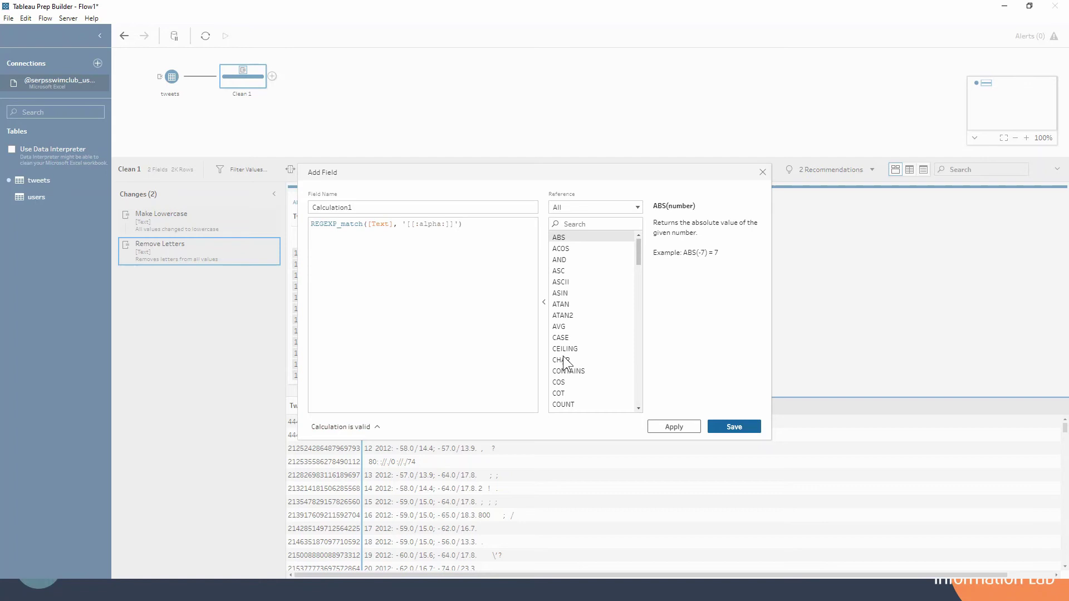
pyautogui.click(725, 421)
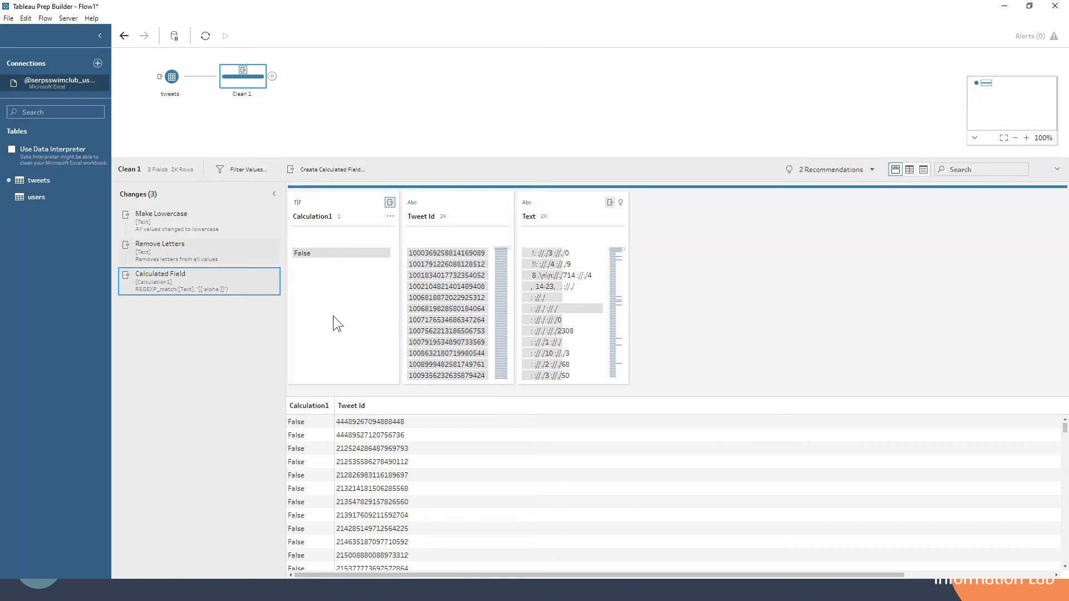
# Step: Delete the Remove Letters, Calculated Field and Make Lowercase changes from the Changes pane
pyautogui.click(273, 245)
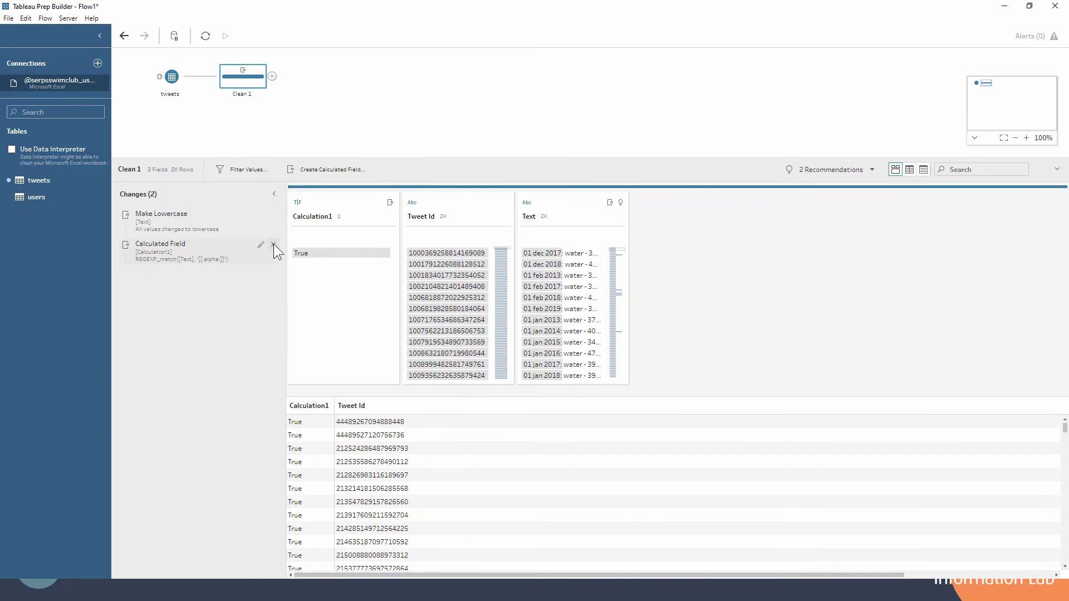
pyautogui.click(272, 244)
pyautogui.click(273, 216)
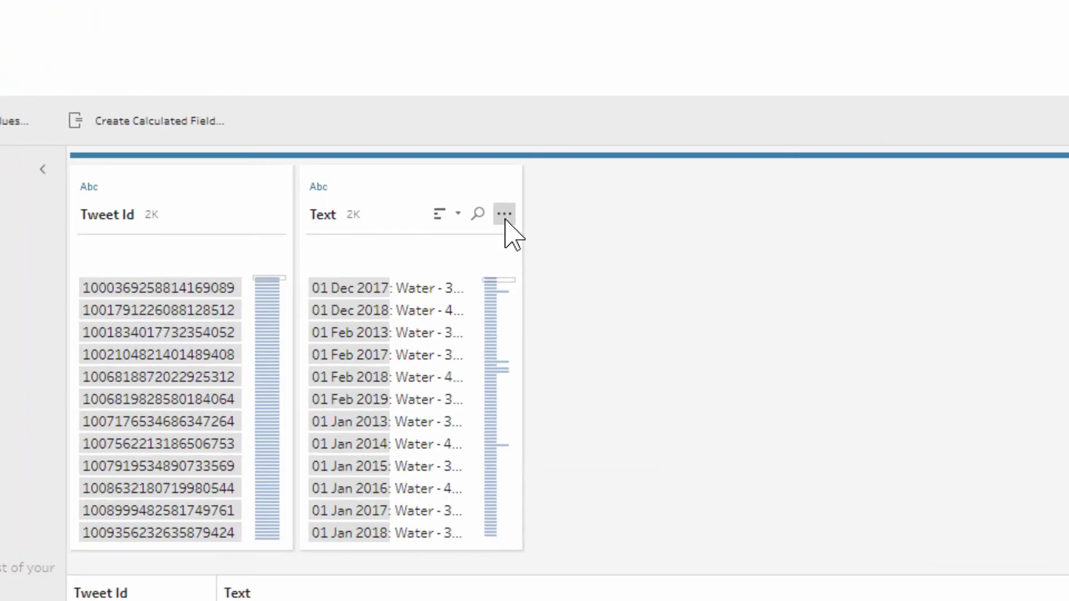
# Step: Remove numbers from the Text field, leaving values like "Apr : Water - .F / .C"
pyautogui.click(504, 216)
pyautogui.moveTo(554, 291)
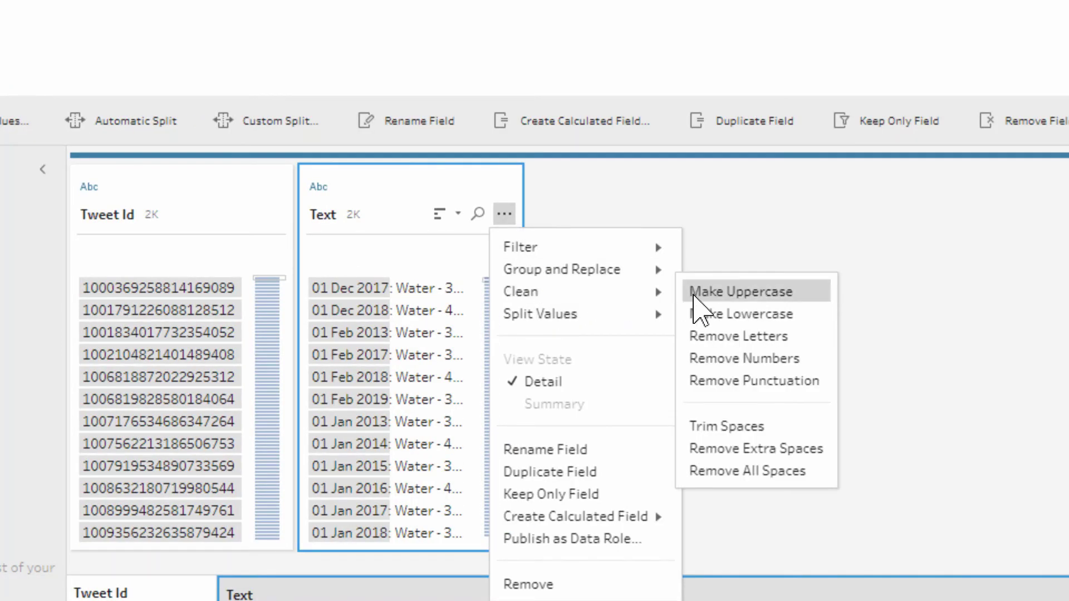
pyautogui.click(749, 362)
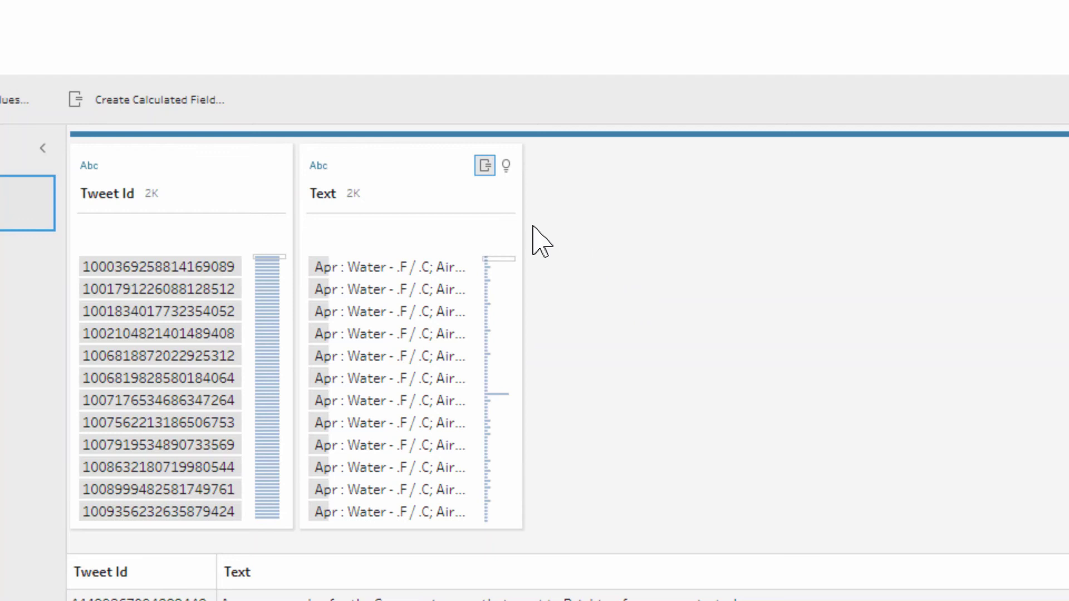
# Step: Apply Remove Punctuation to Text so values read like "Apr Water F C Air F"
pyautogui.click(504, 193)
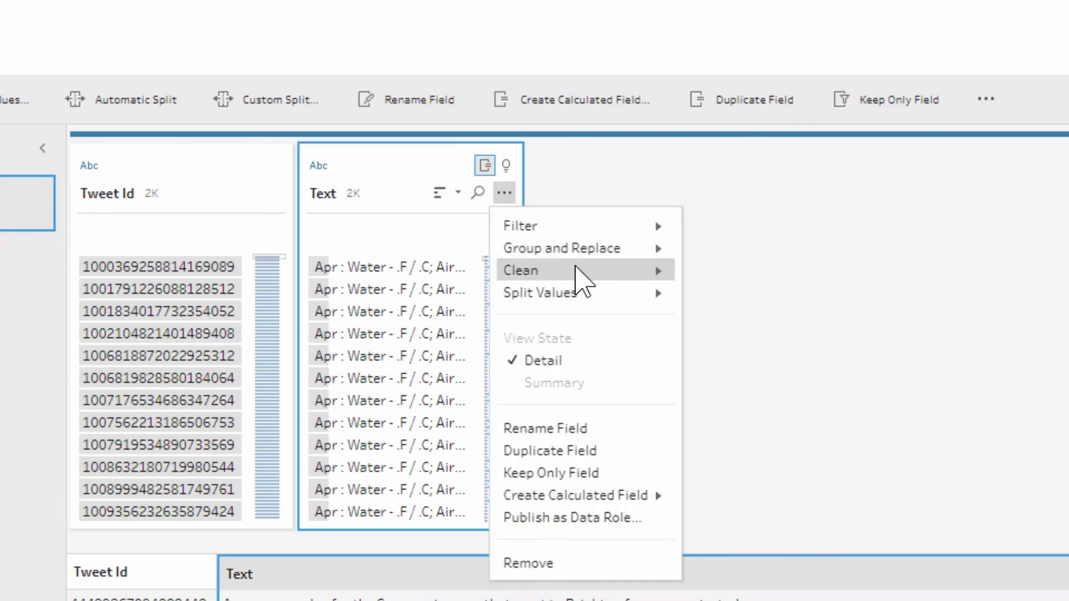
pyautogui.moveTo(600, 270)
pyautogui.click(768, 359)
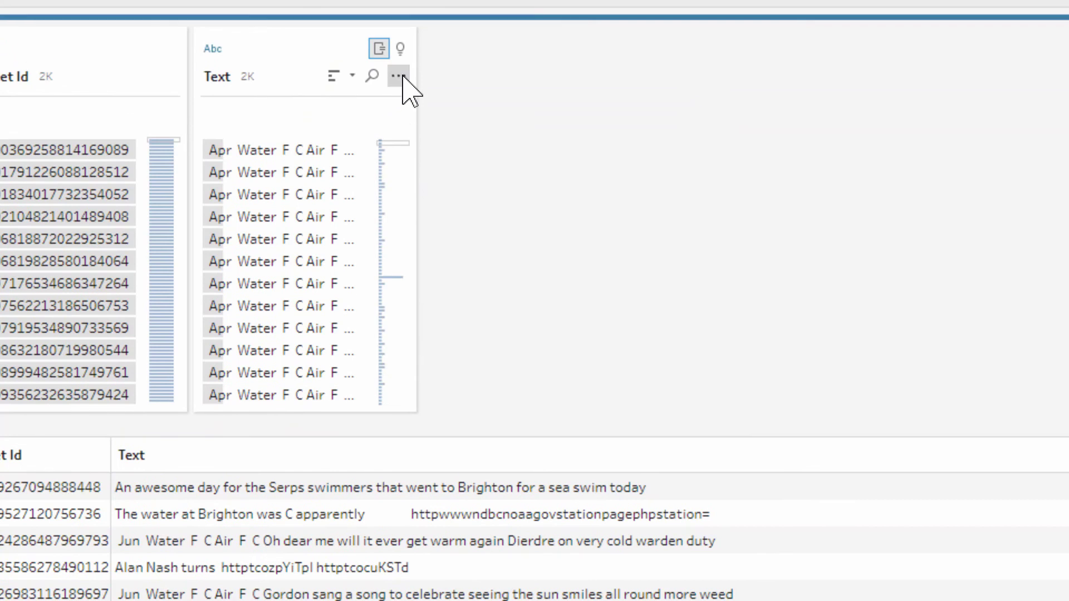
# Step: Apply Trim Spaces to the Text field to strip leading and trailing spaces
pyautogui.click(398, 60)
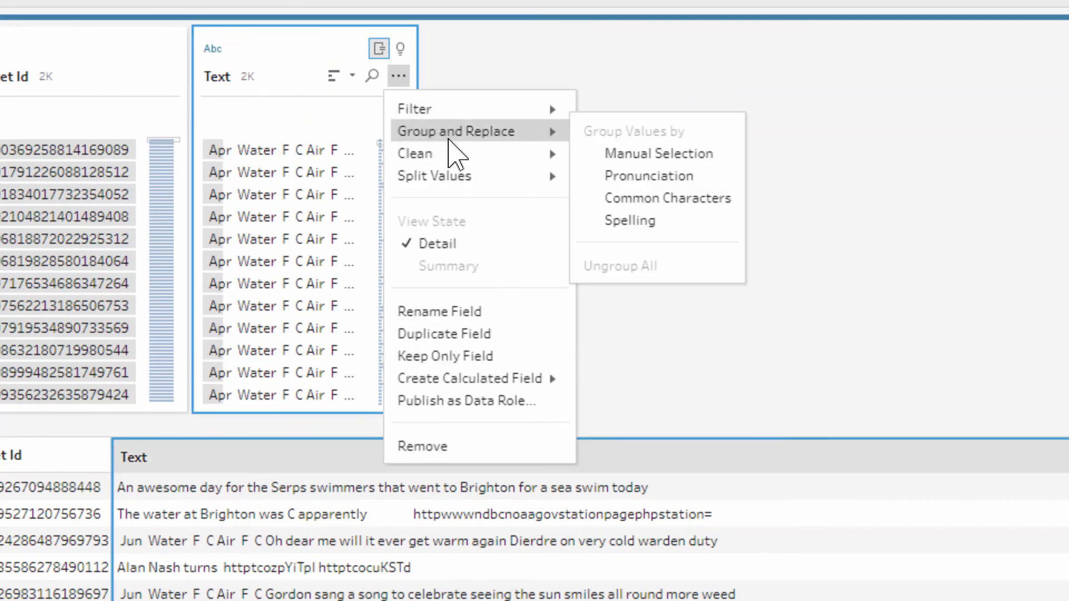
pyautogui.moveTo(465, 158)
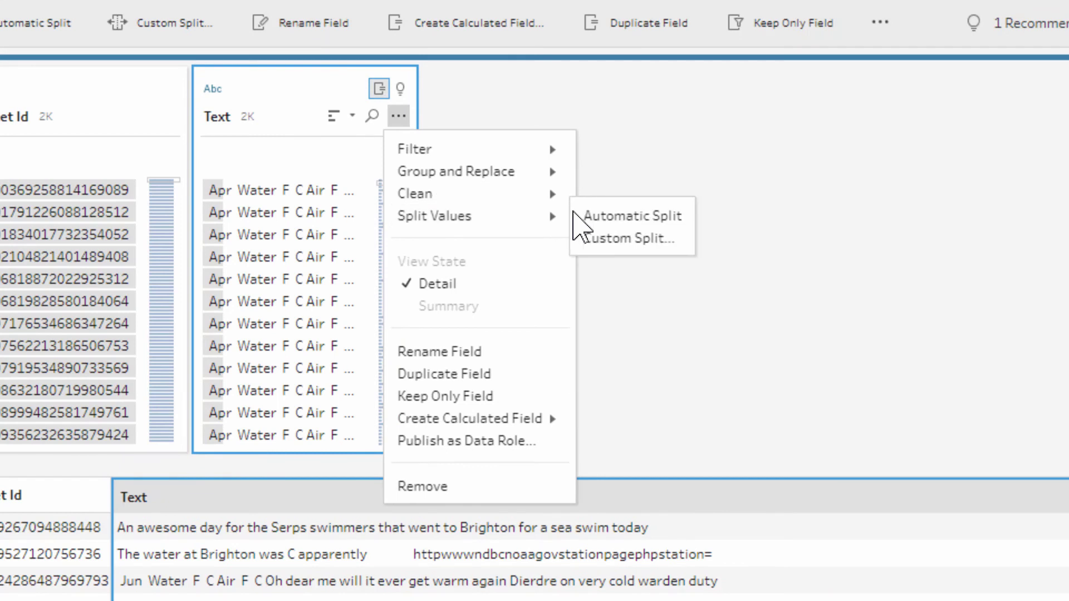
pyautogui.moveTo(559, 192)
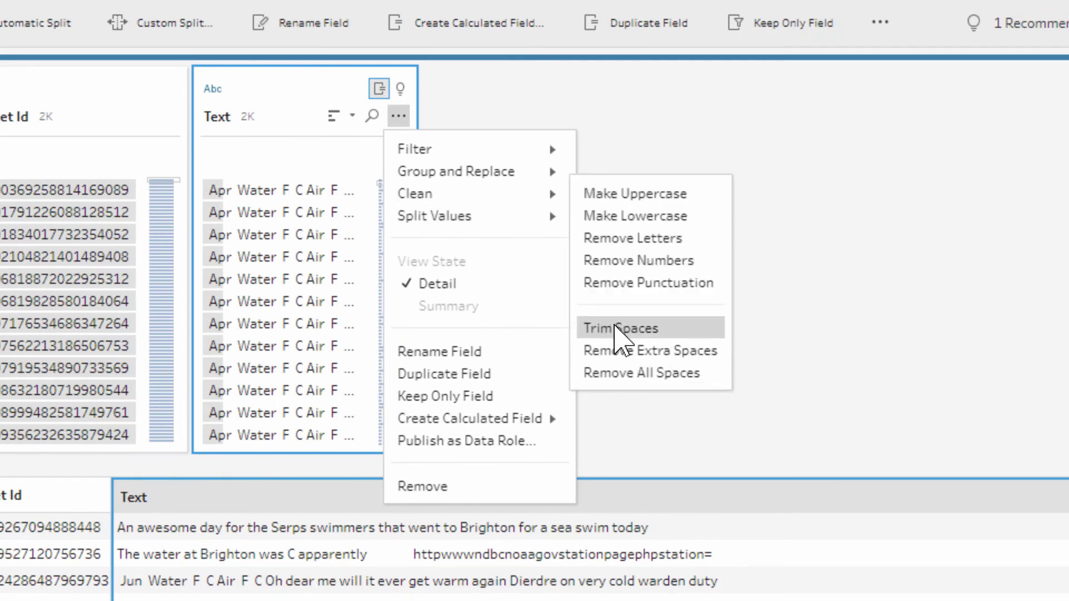
pyautogui.click(637, 337)
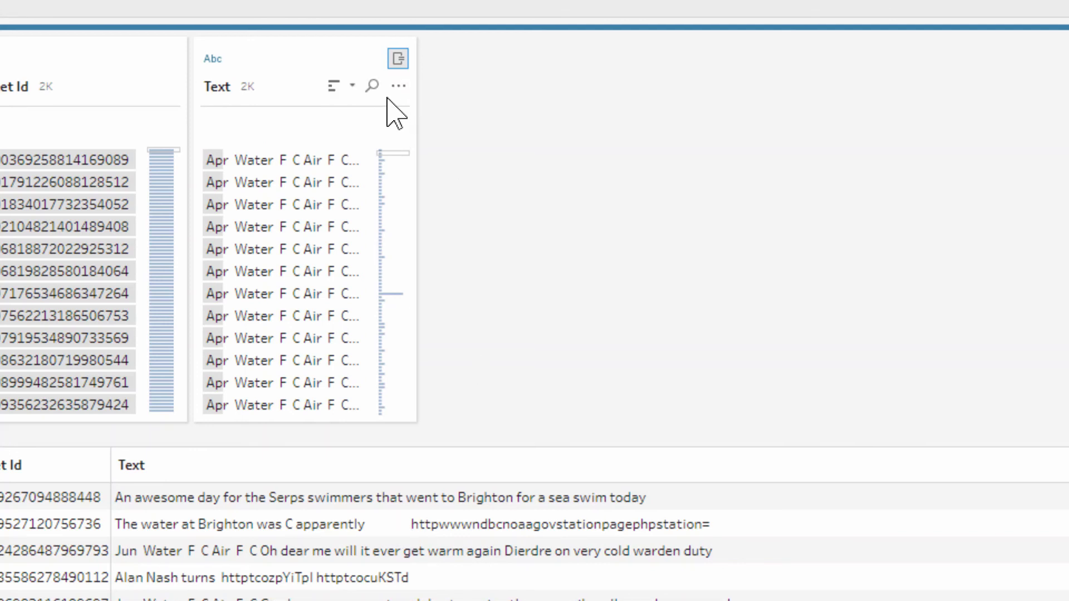
# Step: Apply Remove Extra Spaces to Text, giving single-spaced values like "Apr Water F C Air F C"
pyautogui.click(399, 86)
pyautogui.moveTo(465, 167)
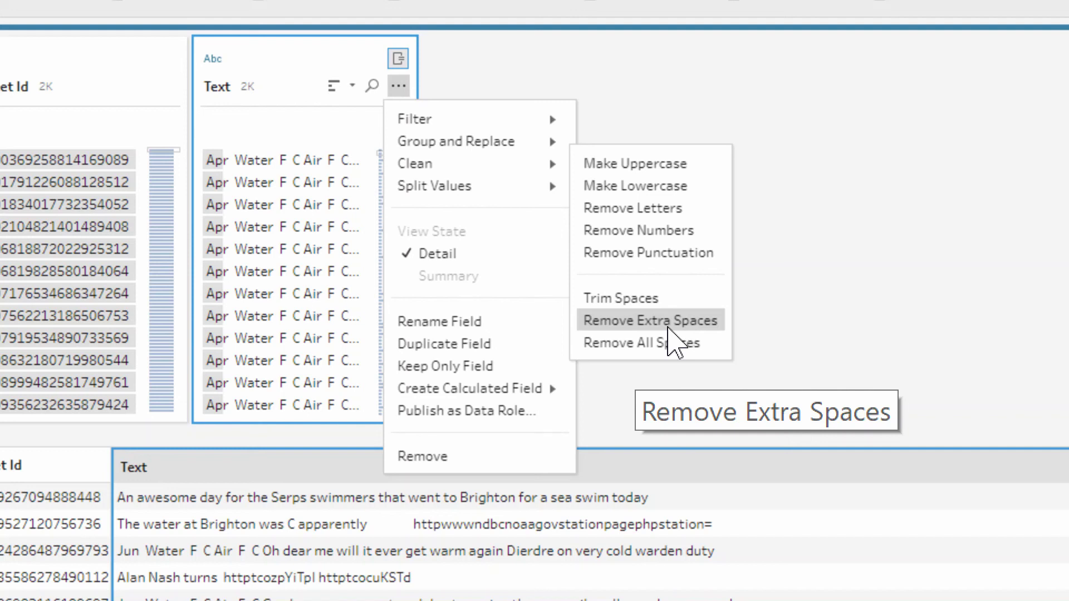
pyautogui.click(668, 327)
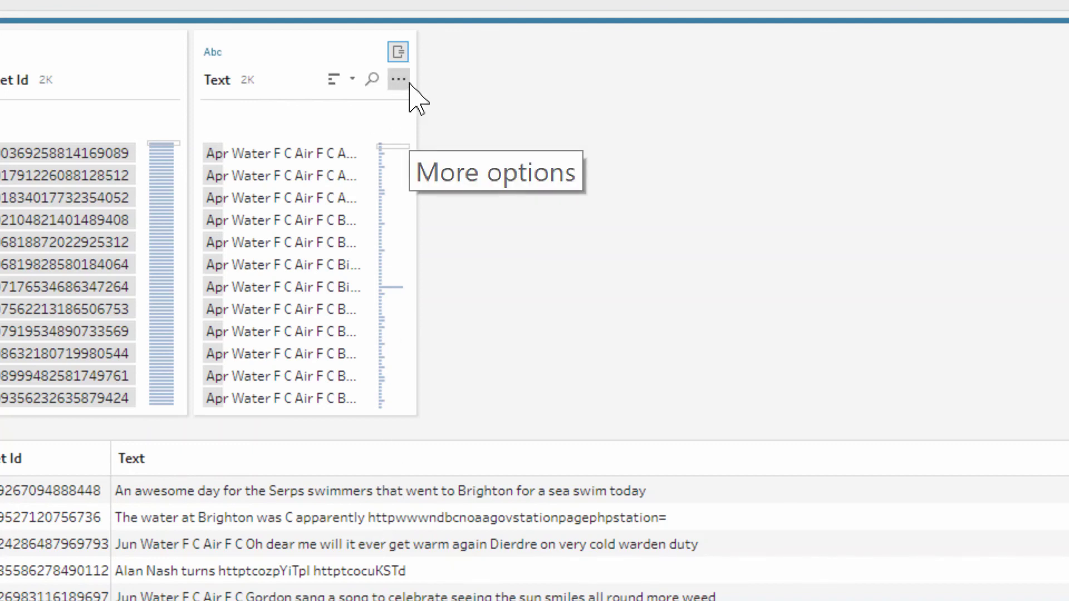
# Step: Apply Clean > Remove All Spaces to the Text field, producing values like 'AnawesomedayfortheSerpsswimmers'
pyautogui.click(409, 83)
pyautogui.moveTo(508, 184)
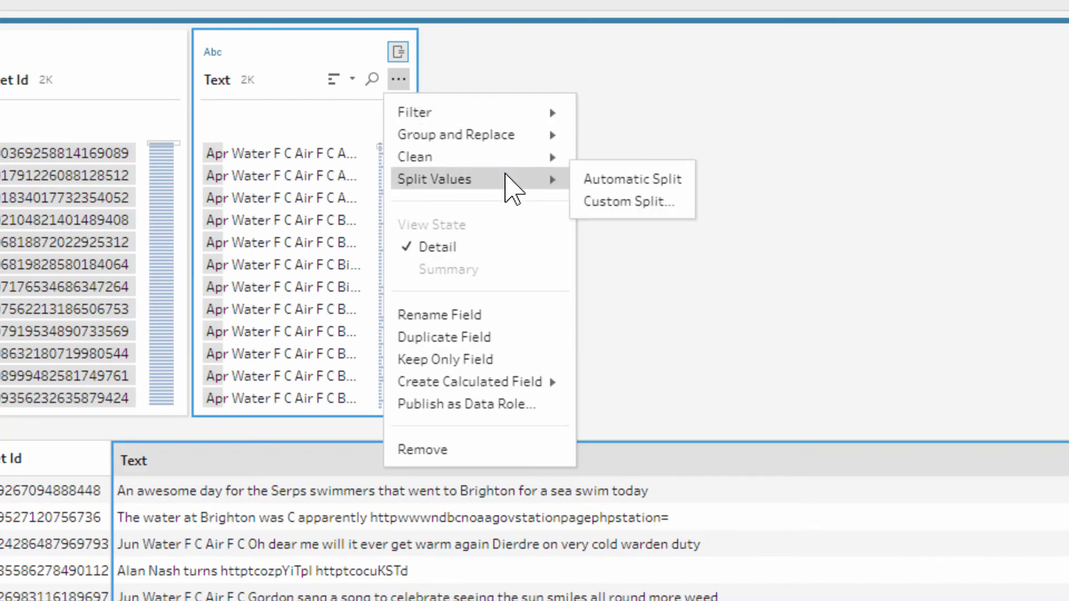
pyautogui.moveTo(554, 158)
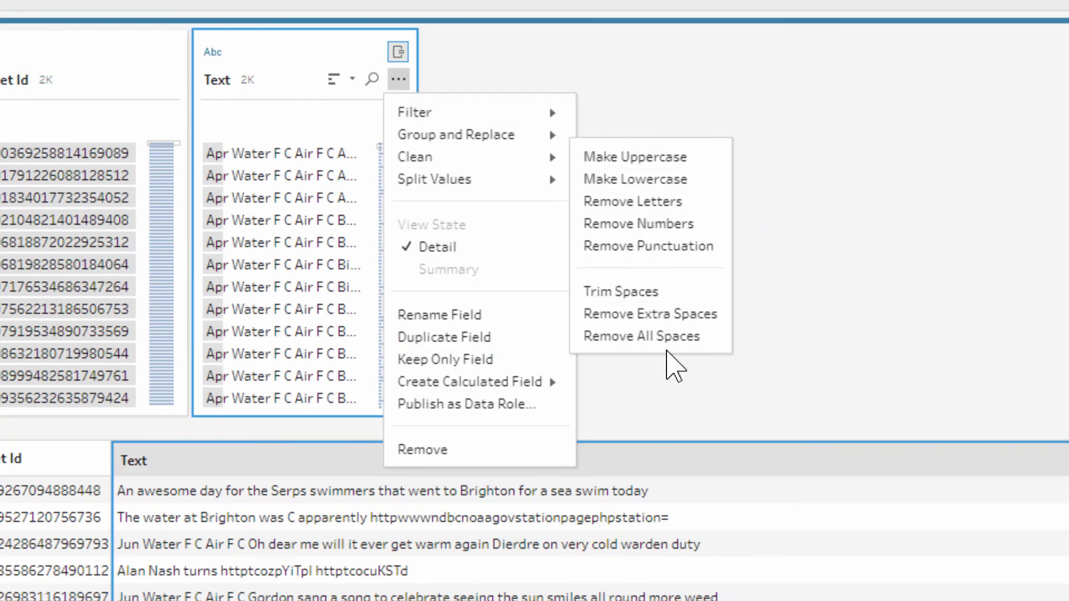
pyautogui.click(668, 337)
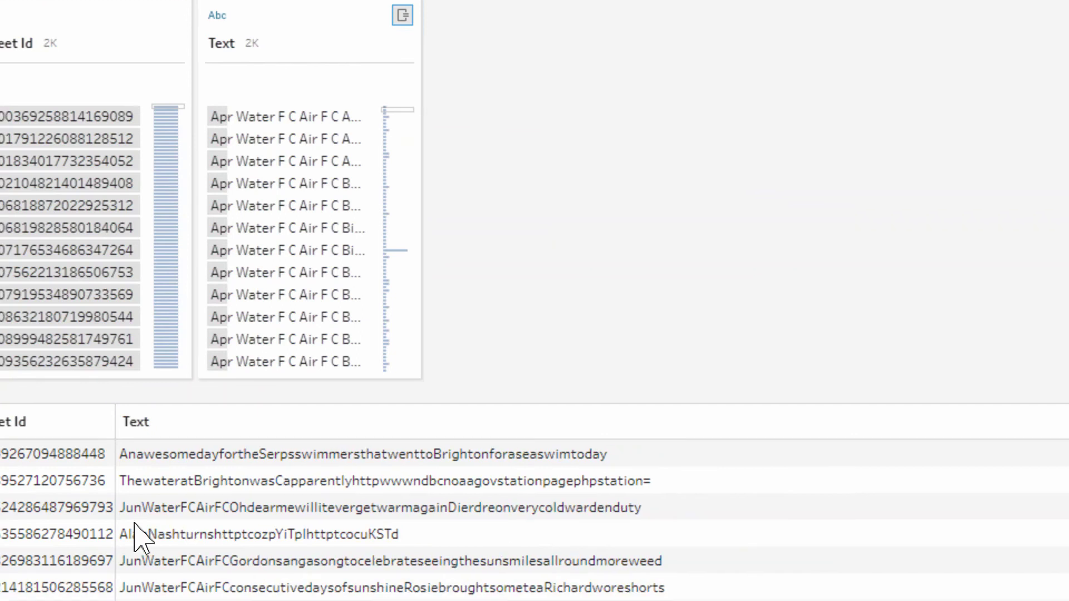